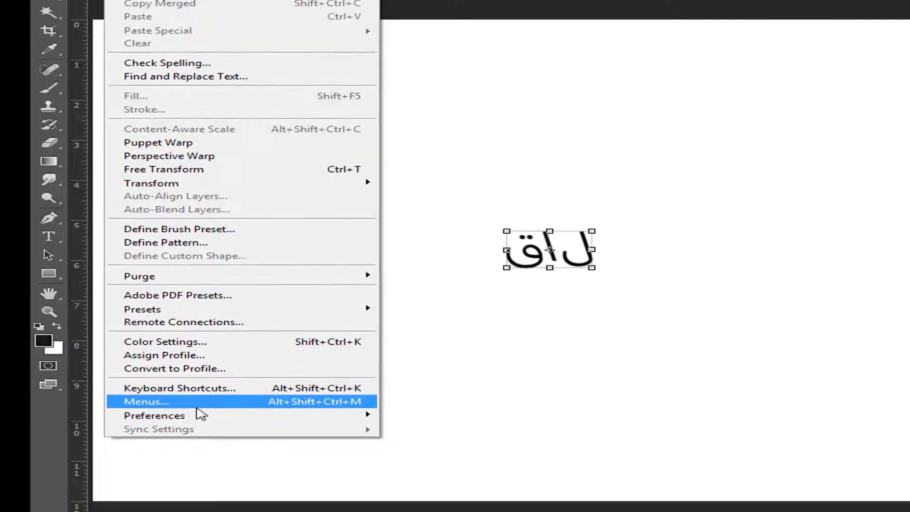
Step: Set the text engine option in the Type preferences to Middle Eastern and South Asian and apply it
{"action": "mouse_move", "coordinate": [119, 376]}
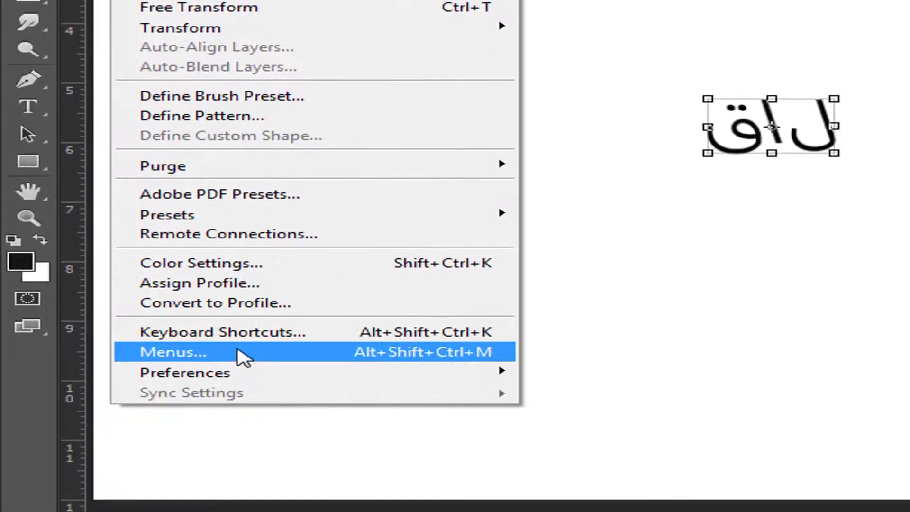
{"action": "mouse_move", "coordinate": [287, 374]}
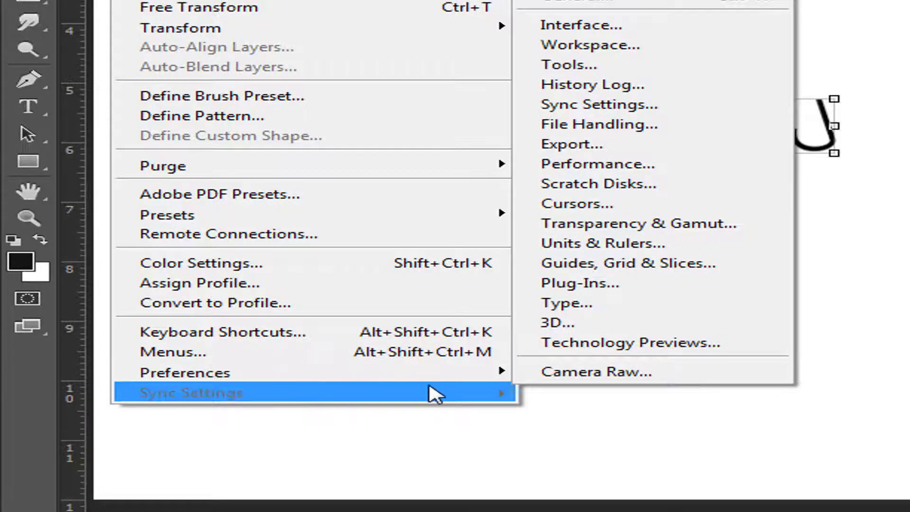
{"action": "mouse_move", "coordinate": [503, 379]}
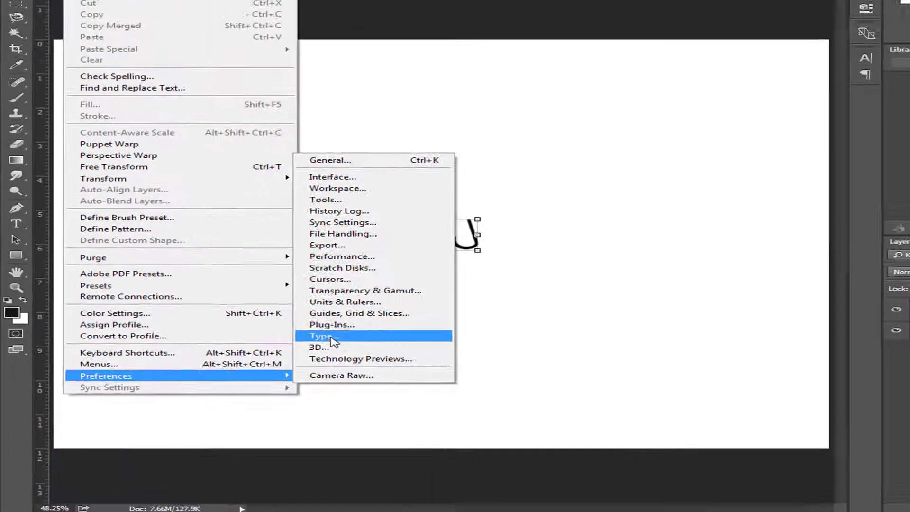
{"action": "left_click", "coordinate": [615, 309]}
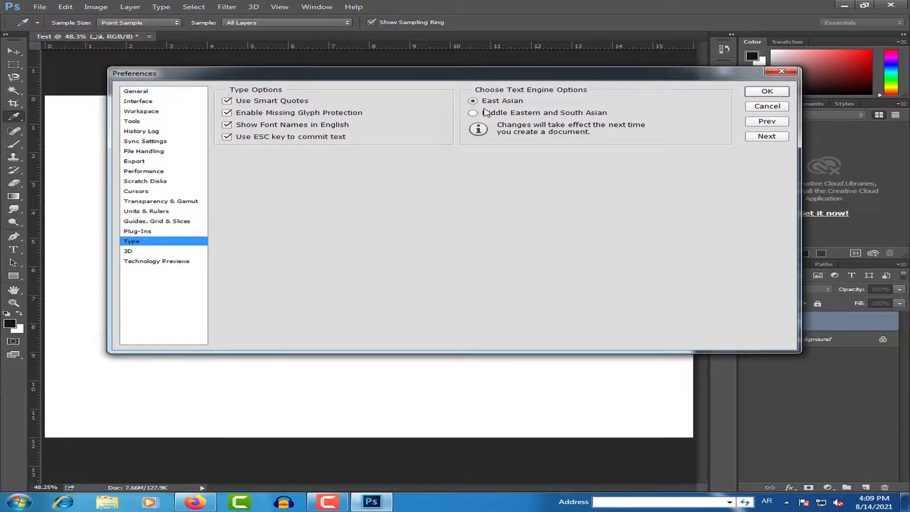
{"action": "left_click_drag", "start_coordinate": [494, 76], "coordinate": [461, 140]}
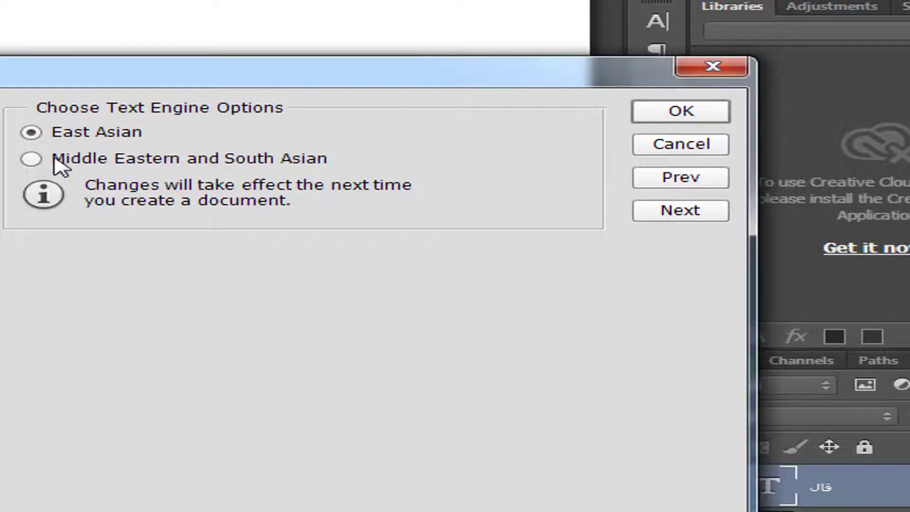
{"action": "left_click", "coordinate": [36, 160]}
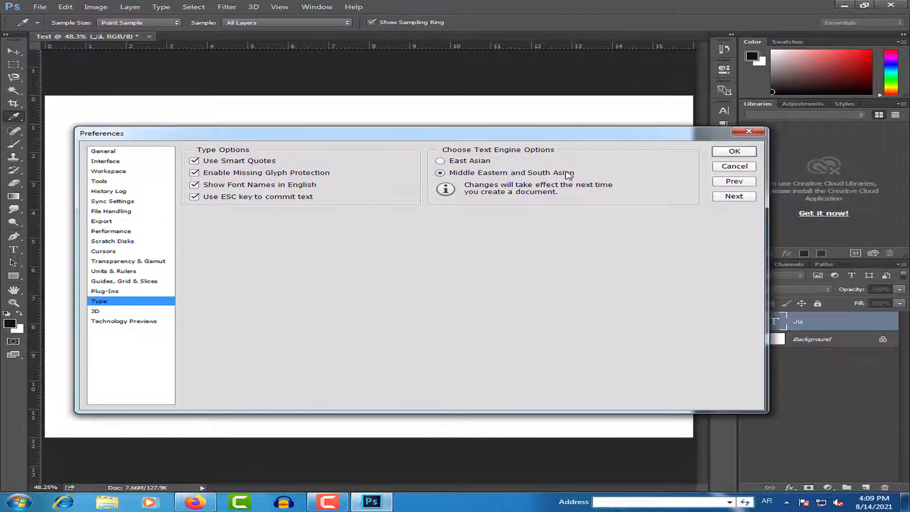
{"action": "left_click", "coordinate": [735, 152]}
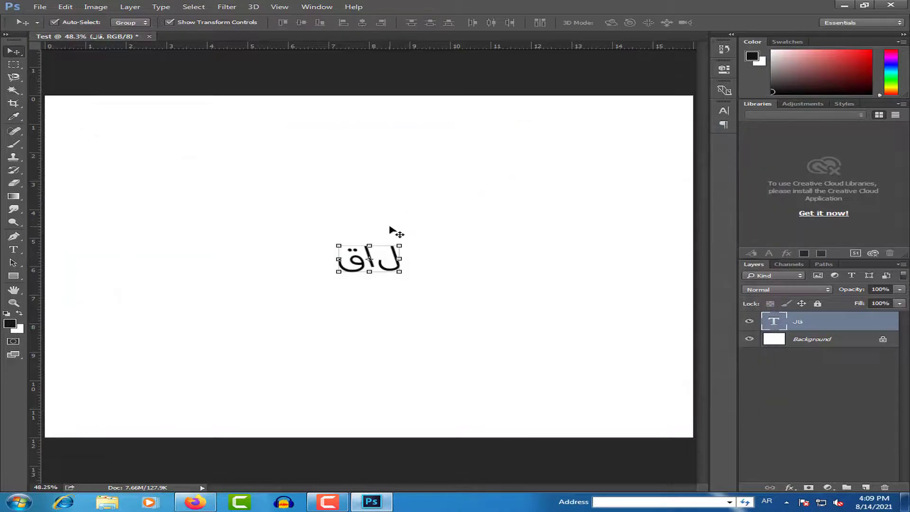
Step: Try replacing all of the existing Arabic text on the canvas with هذا
{"action": "left_click", "coordinate": [13, 250]}
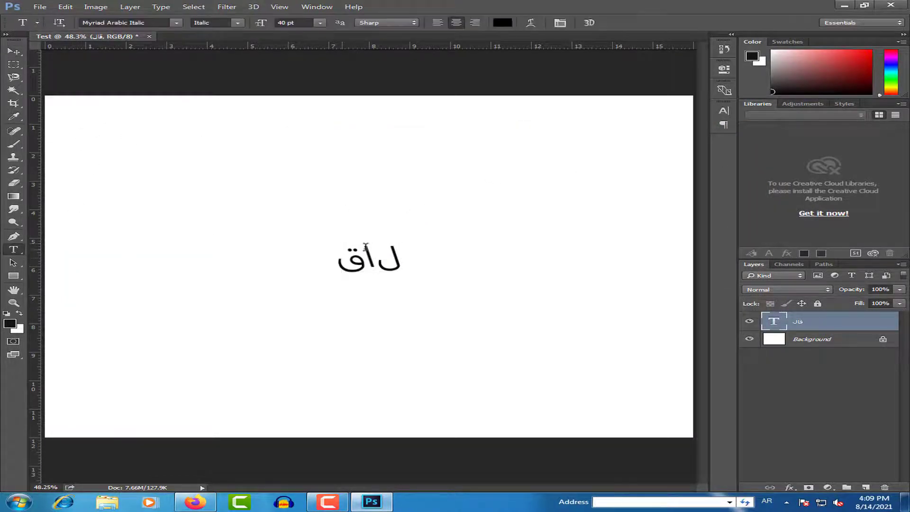
{"action": "left_click", "coordinate": [374, 257]}
{"action": "key", "text": "ctrl+a"}
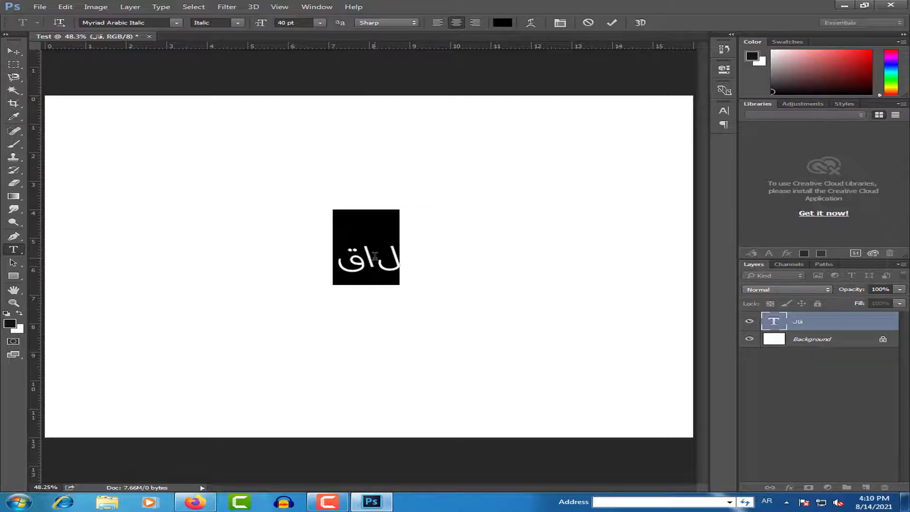
{"action": "type", "text": "هذا"}
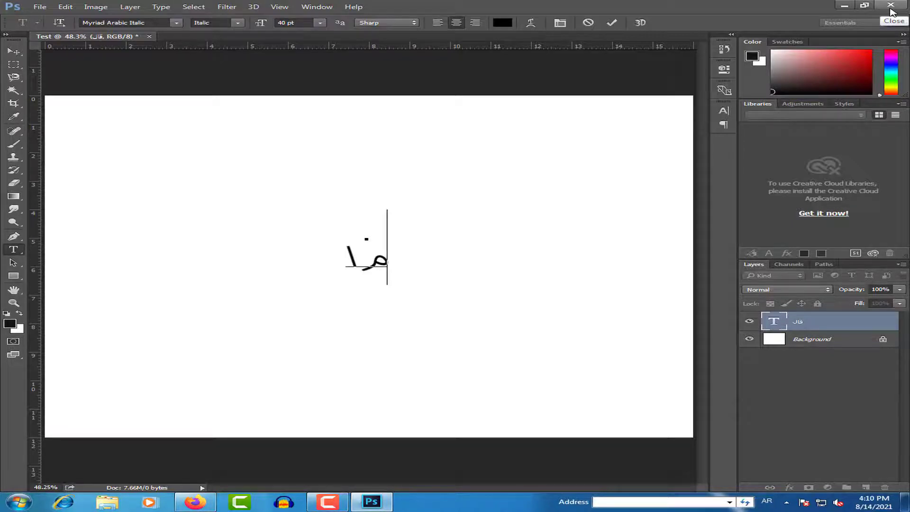
Step: Quit the program, discarding the pending type edits and leaving the Test document's changes unsaved
{"action": "left_click", "coordinate": [892, 6]}
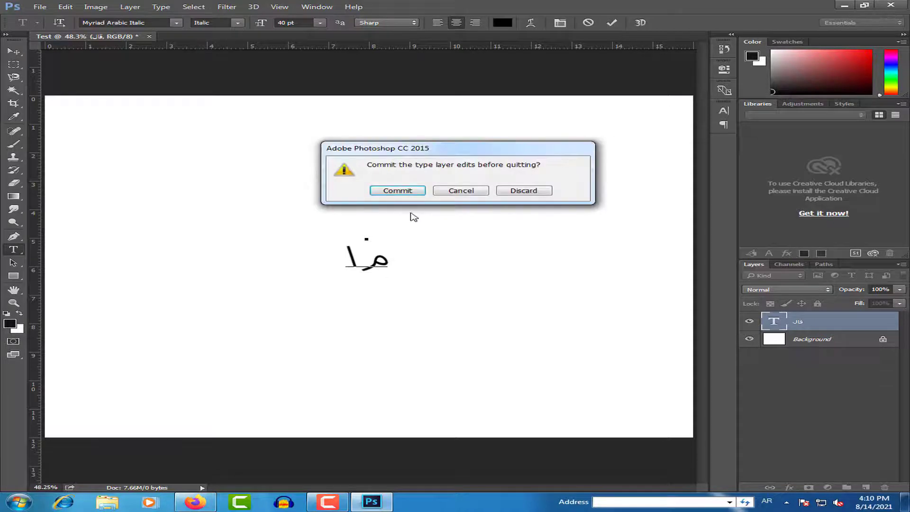
{"action": "left_click", "coordinate": [529, 196]}
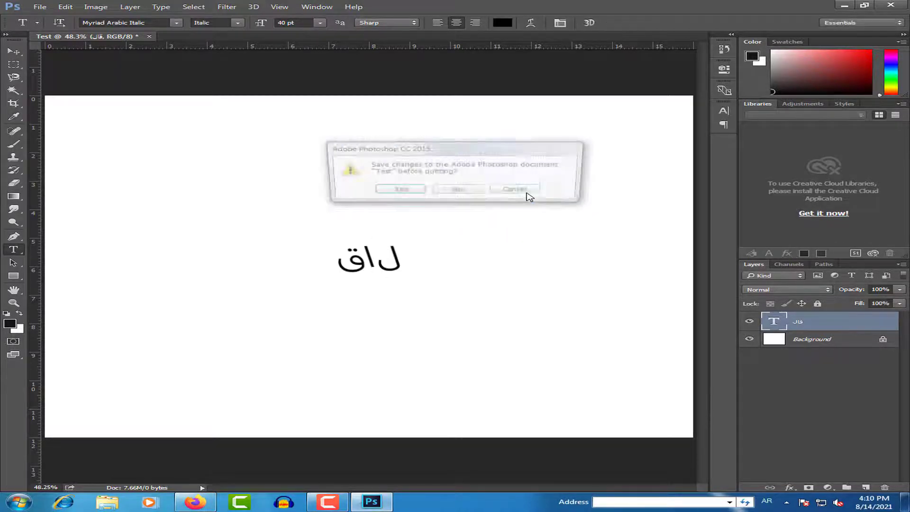
{"action": "left_click", "coordinate": [464, 190]}
Step: Create a new document at the default Photoshop size, 16 × 12 cm in RGB color with a white background
{"action": "left_click", "coordinate": [40, 7]}
{"action": "left_click", "coordinate": [53, 18]}
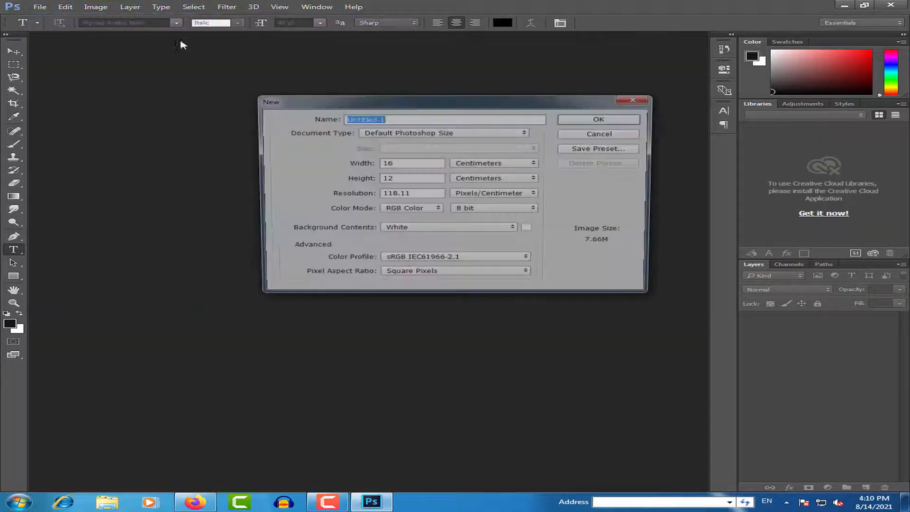
{"action": "left_click", "coordinate": [625, 121]}
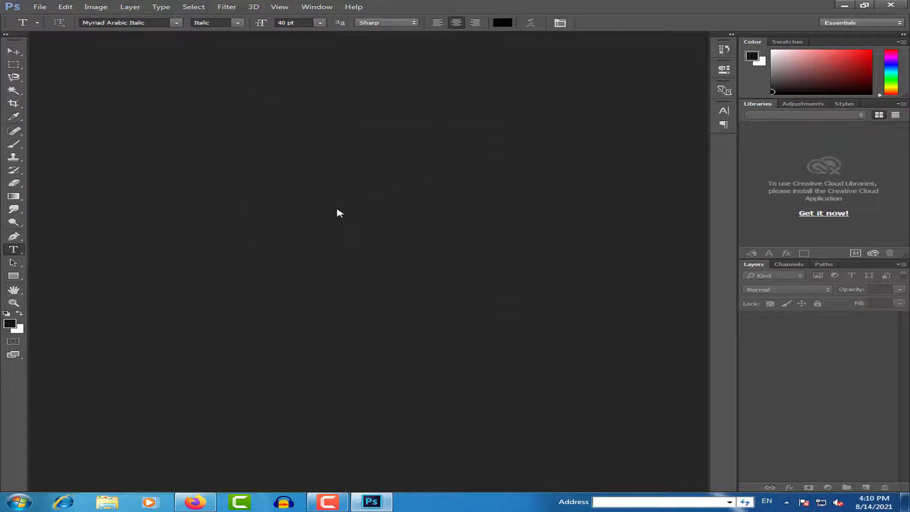
Step: Add the Arabic word قال as text on the blank canvas and move it toward the canvas centre
{"action": "left_click", "coordinate": [225, 231]}
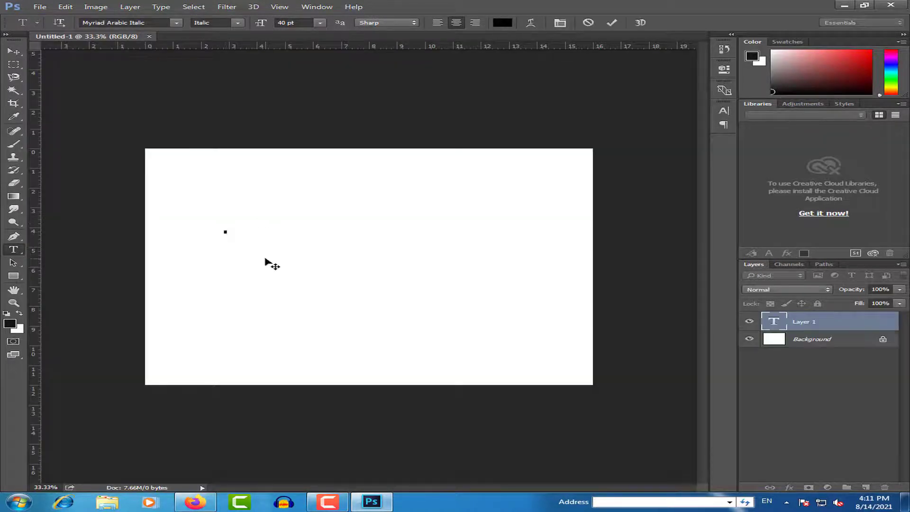
{"action": "type", "text": "قال"}
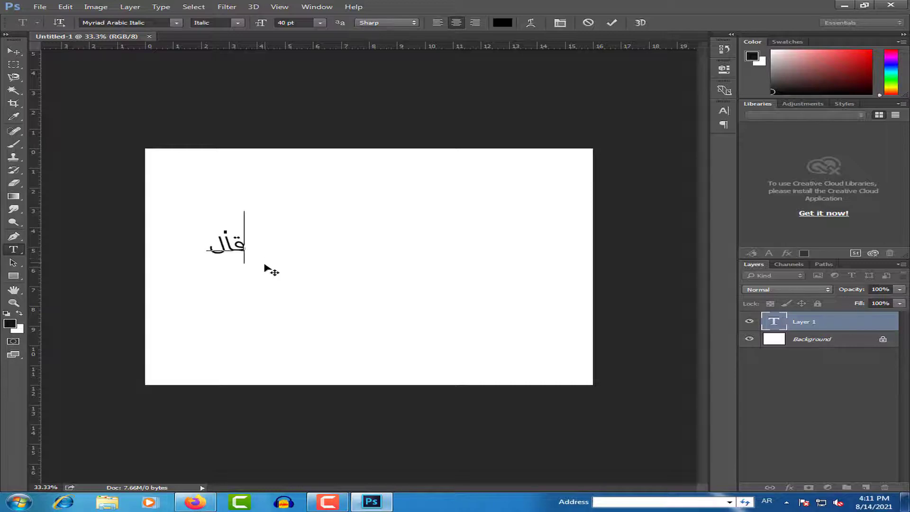
{"action": "left_click_drag", "start_coordinate": [269, 283], "coordinate": [326, 293]}
{"action": "key", "text": "ctrl+a"}
{"action": "left_click", "coordinate": [315, 246]}
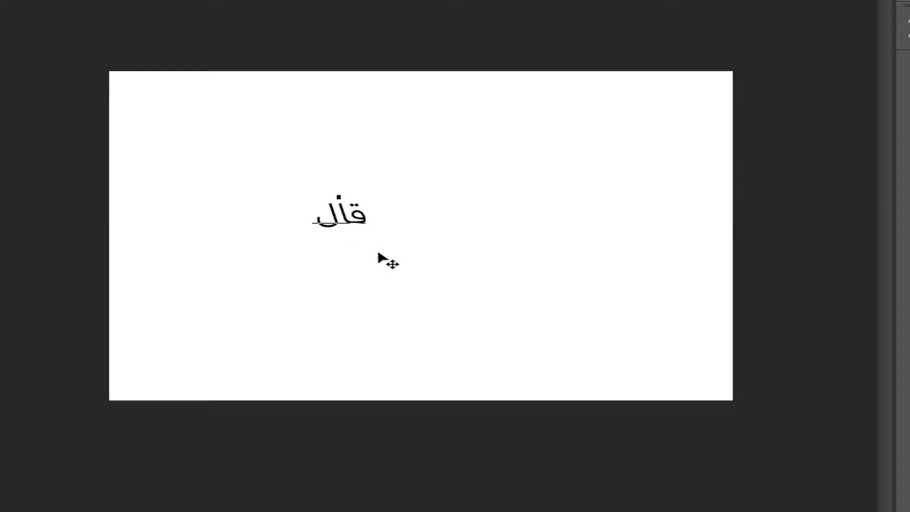
{"action": "left_click_drag", "start_coordinate": [378, 252], "coordinate": [521, 282]}
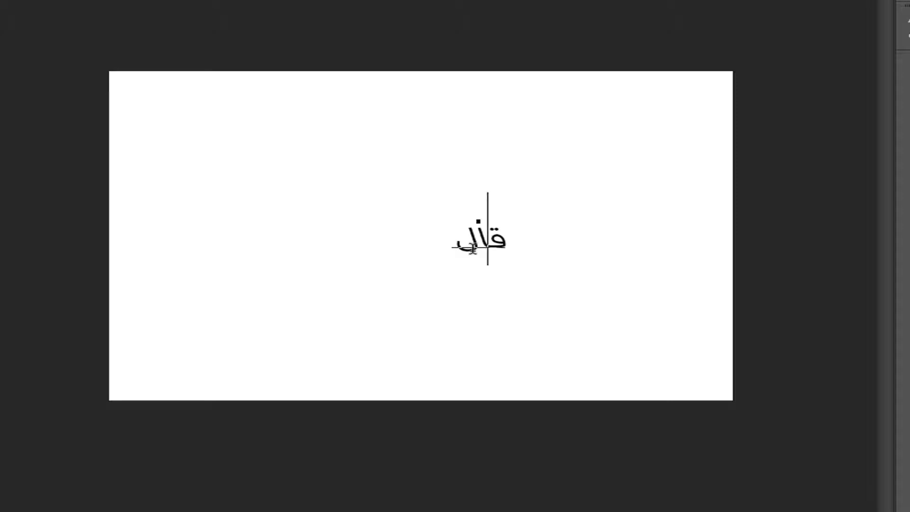
Step: Try inserting an extra character after the first letter of قال, and remove it again
{"action": "type", "text": "ن"}
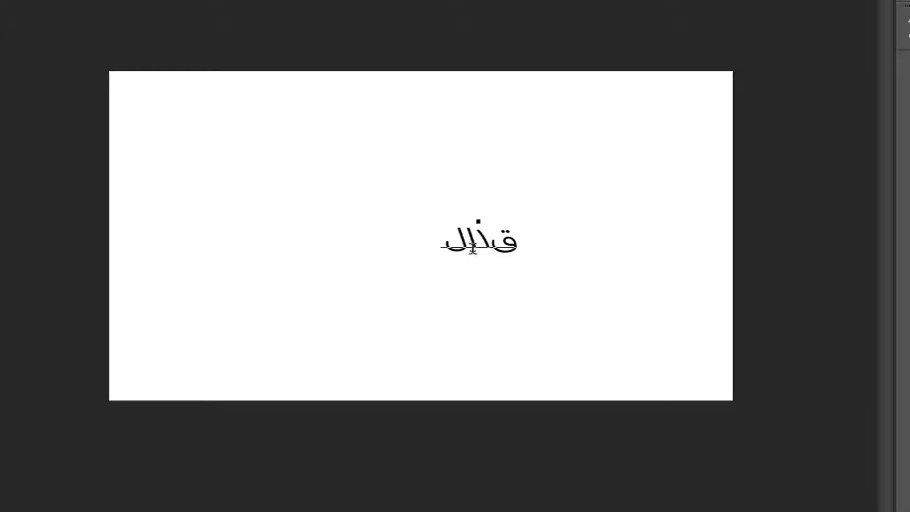
{"action": "key", "text": "BackSpace"}
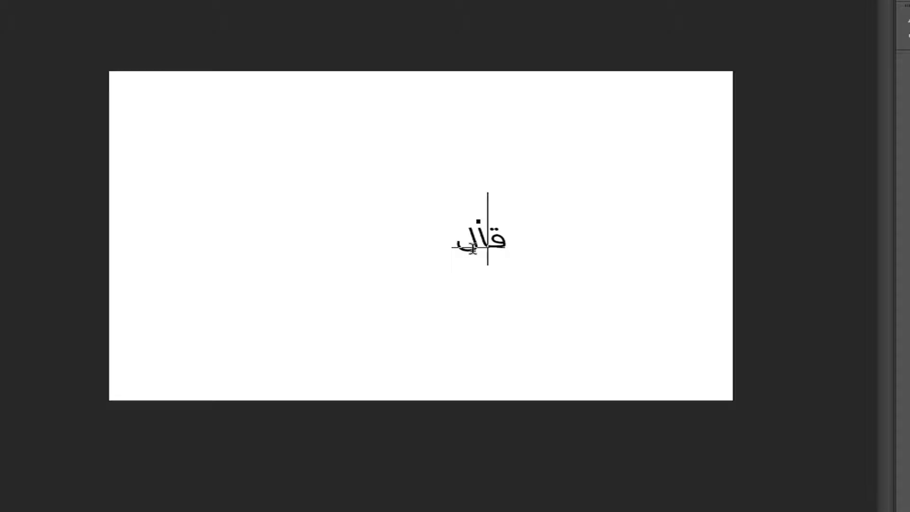
{"action": "key", "text": "ctrl+a"}
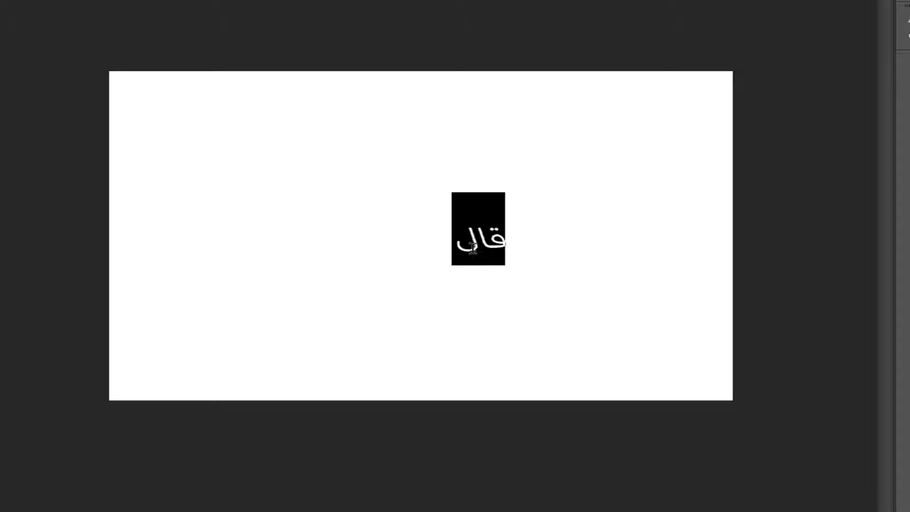
{"action": "left_click", "coordinate": [457, 240]}
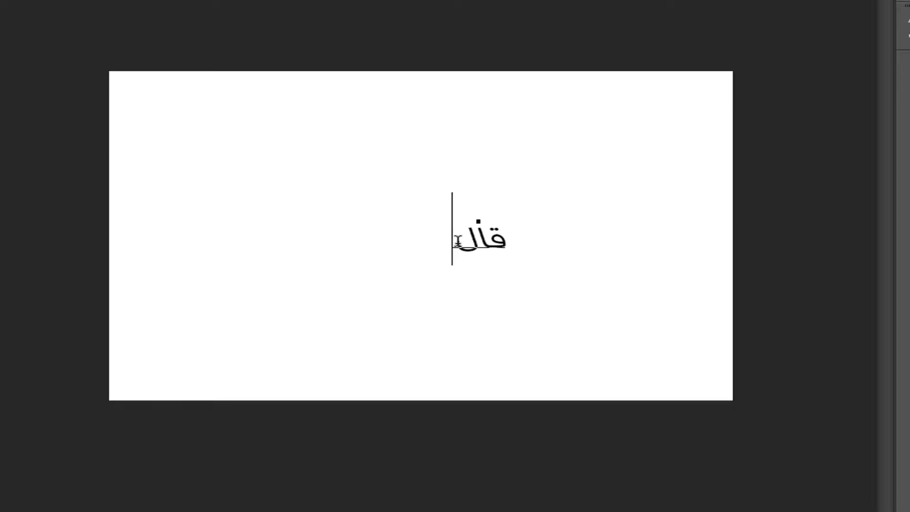
Step: Extend the text to read قال ١-, with a space between the word and the number
{"action": "left_click", "coordinate": [506, 239]}
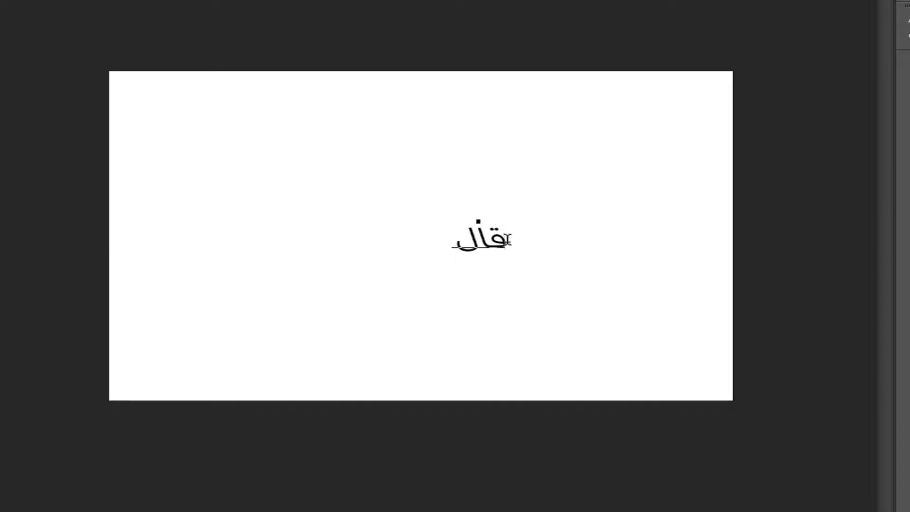
{"action": "type", "text": "د"}
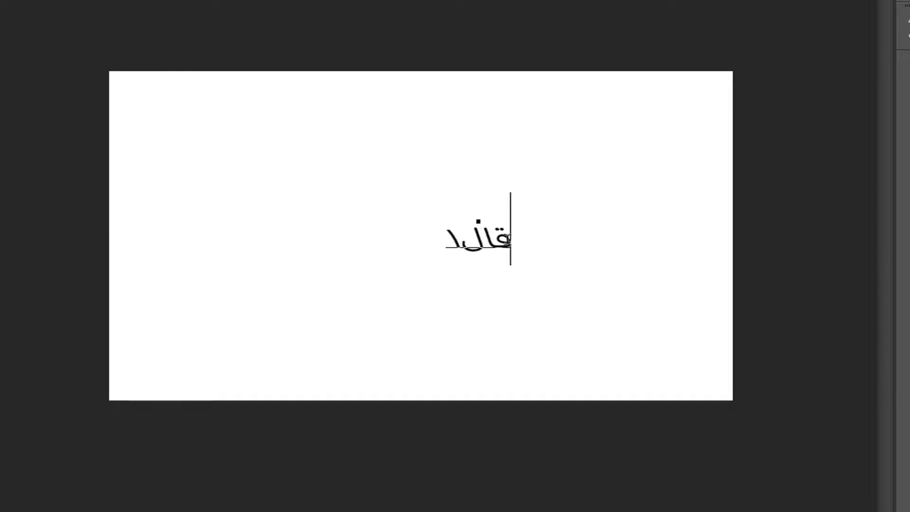
{"action": "type", "text": "-"}
{"action": "left_click", "coordinate": [459, 247]}
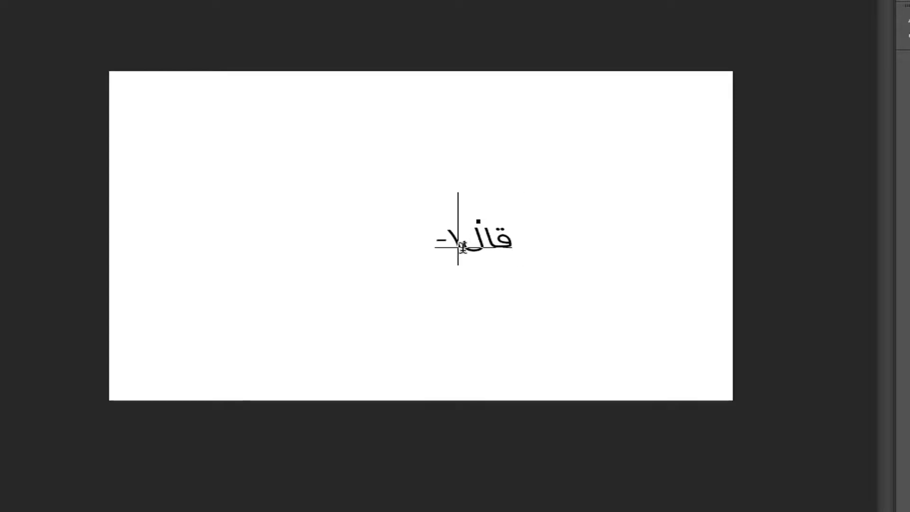
{"action": "type", "text": "ب"}
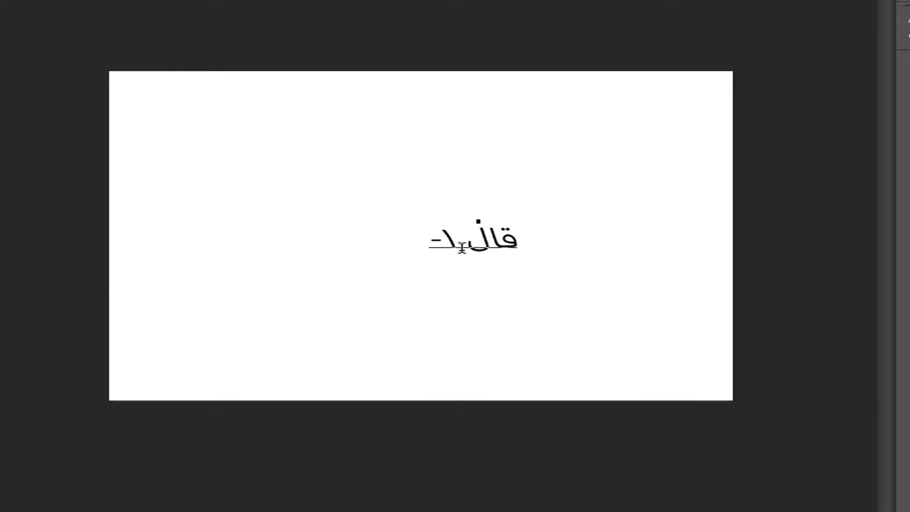
Step: Select the whole line of Arabic text, right-align it and shift it slightly on the canvas
{"action": "left_click", "coordinate": [498, 243]}
{"action": "triple_click", "coordinate": [497, 243]}
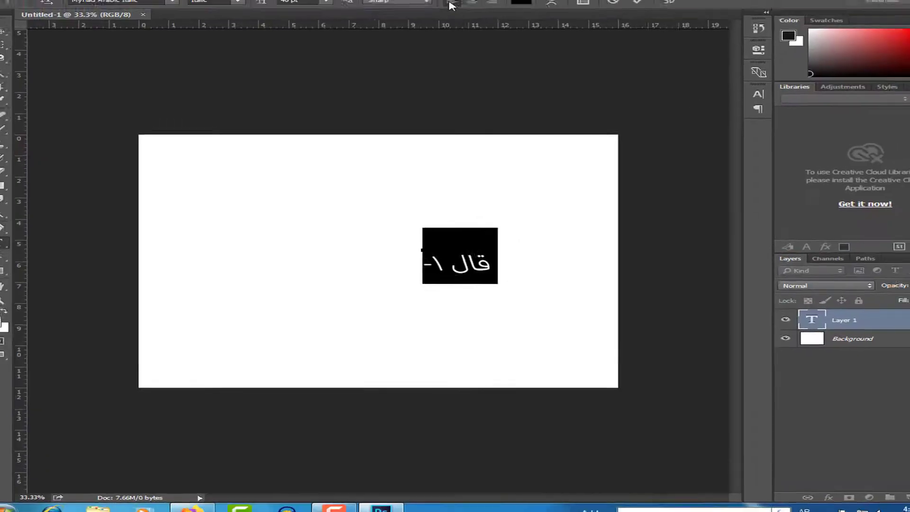
{"action": "left_click", "coordinate": [474, 24]}
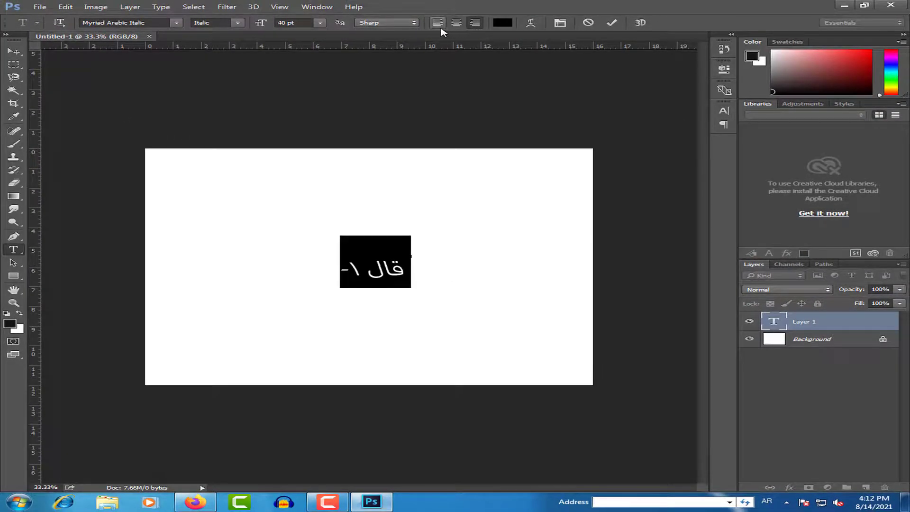
{"action": "left_click_drag", "start_coordinate": [429, 316], "coordinate": [413, 283]}
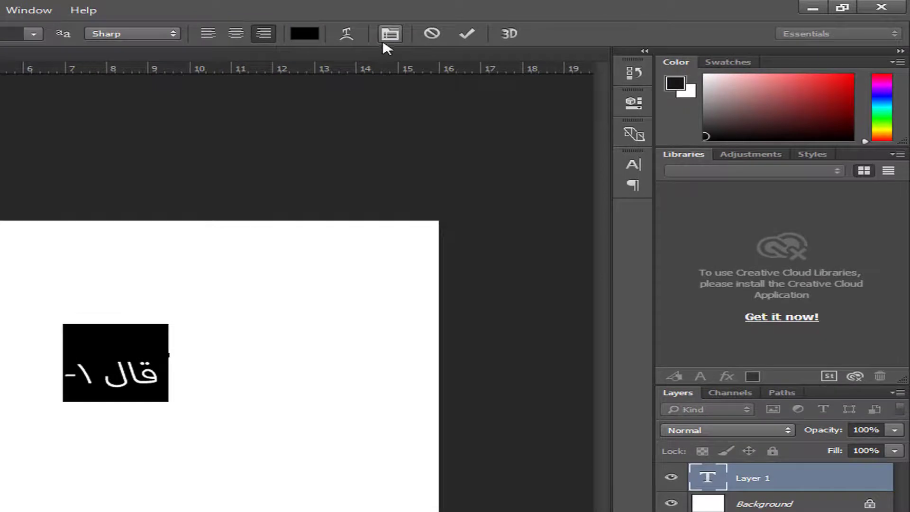
Step: Show the character and paragraph settings and set the selected text's paragraph direction to right-to-left
{"action": "left_click", "coordinate": [30, 18]}
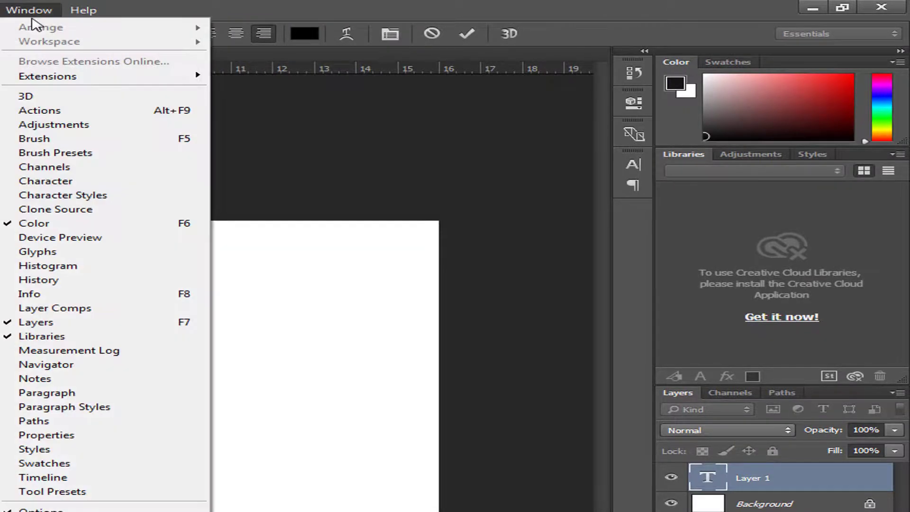
{"action": "left_click", "coordinate": [32, 185]}
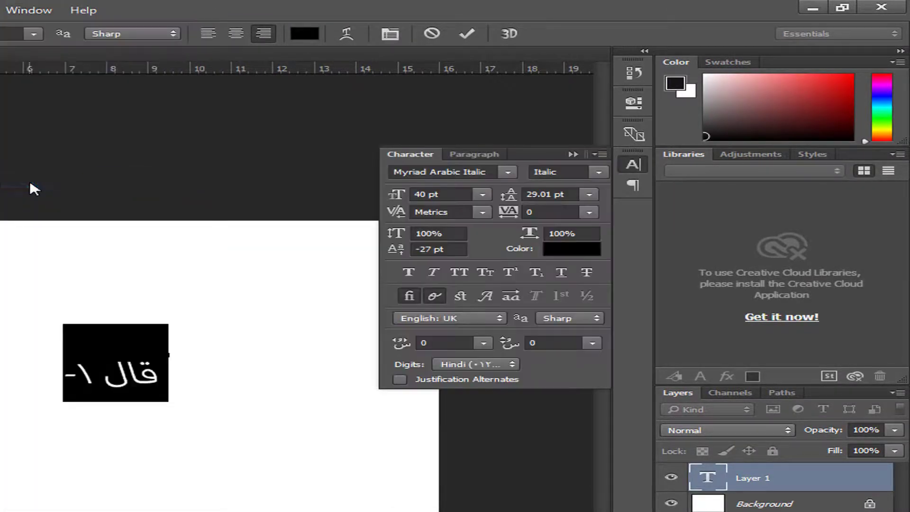
{"action": "left_click", "coordinate": [481, 157]}
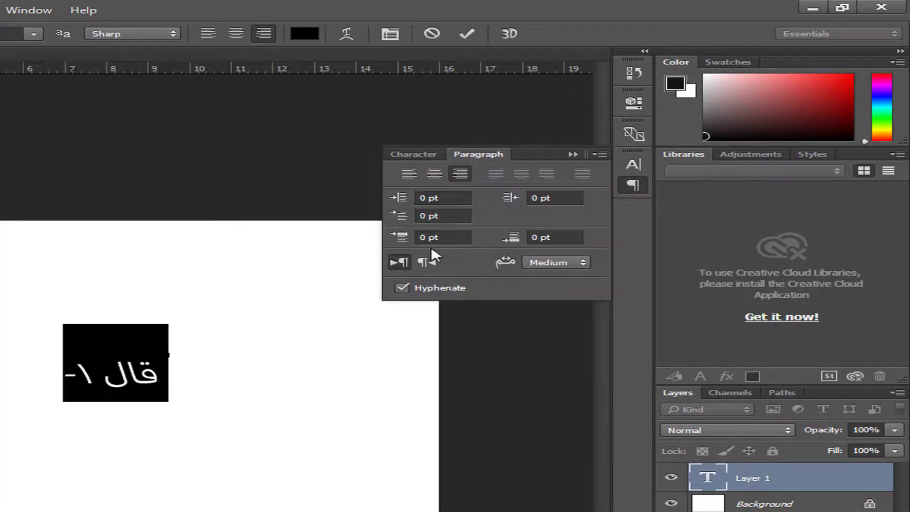
{"action": "left_click", "coordinate": [429, 262]}
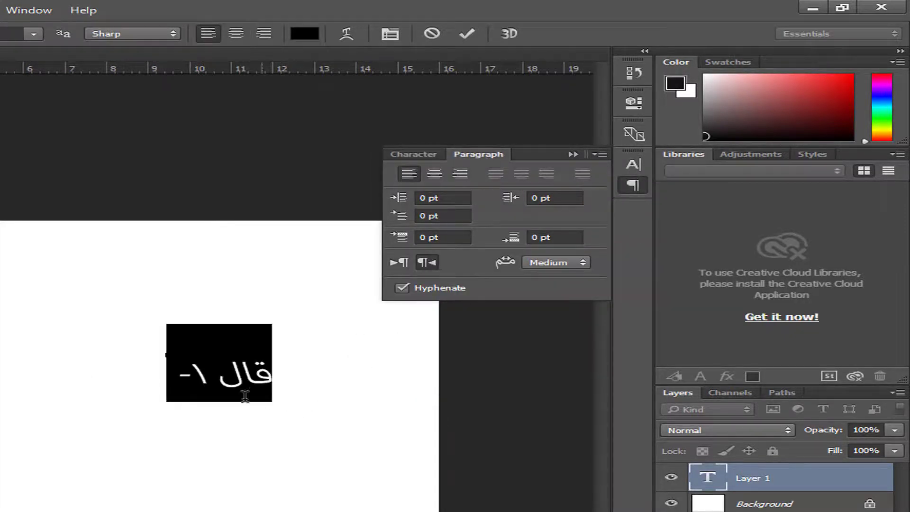
Step: Insert the list number ١- before the word قال at the start of the right-to-left line
{"action": "left_click", "coordinate": [219, 375]}
{"action": "left_click", "coordinate": [192, 388]}
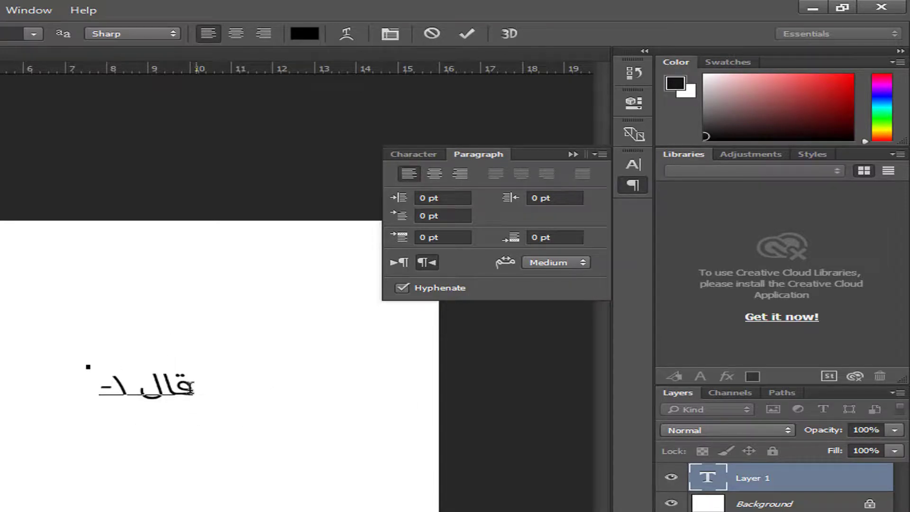
{"action": "type", "text": "١-"}
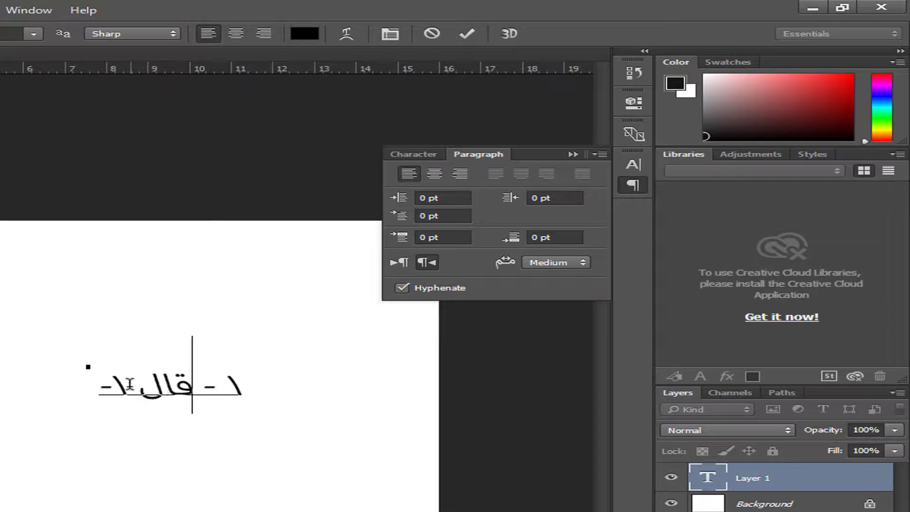
Step: Clear the Arabic line from the text layer and enter the number 123 in its place
{"action": "left_click_drag", "start_coordinate": [125, 388], "coordinate": [92, 389]}
{"action": "key", "text": "BackSpace"}
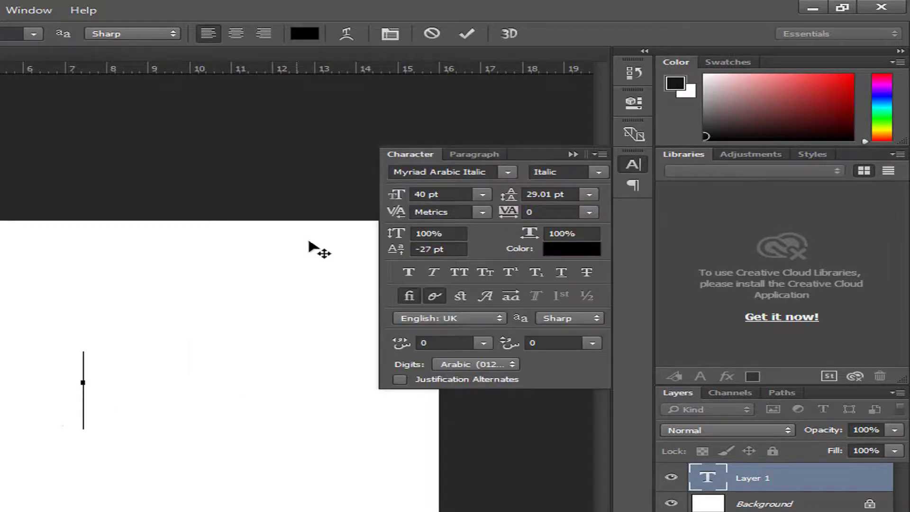
{"action": "left_click", "coordinate": [574, 154]}
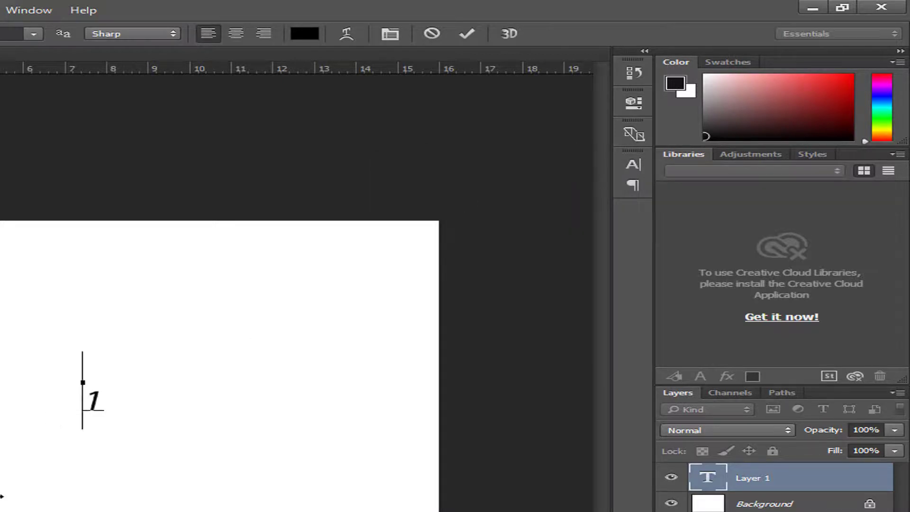
{"action": "type", "text": "2"}
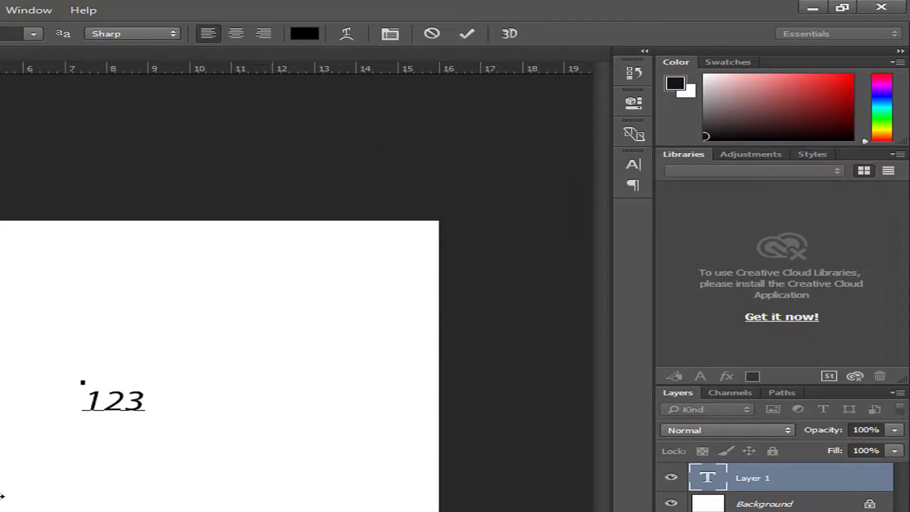
{"action": "type", "text": "3"}
Step: Select the whole number 123 and check the Digits option in its character settings
{"action": "double_click", "coordinate": [125, 405]}
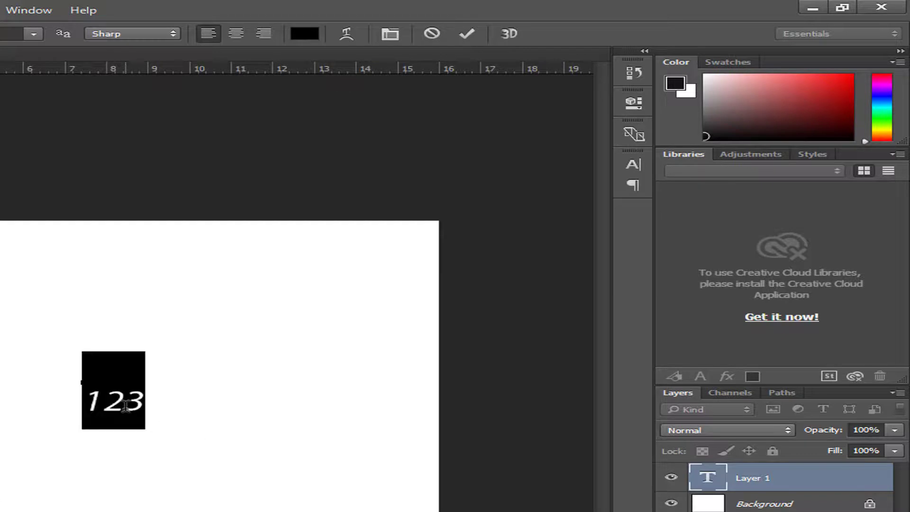
{"action": "left_click", "coordinate": [390, 34]}
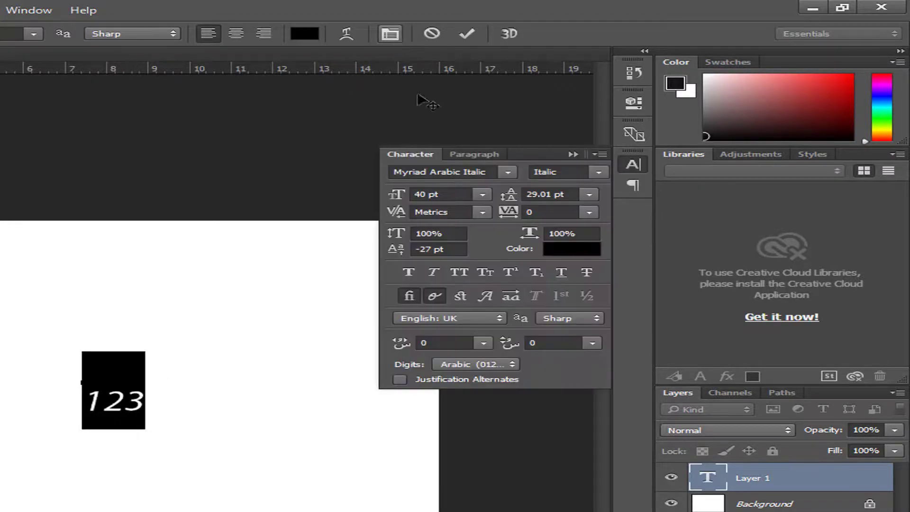
{"action": "left_click", "coordinate": [464, 366]}
{"action": "left_click", "coordinate": [464, 368]}
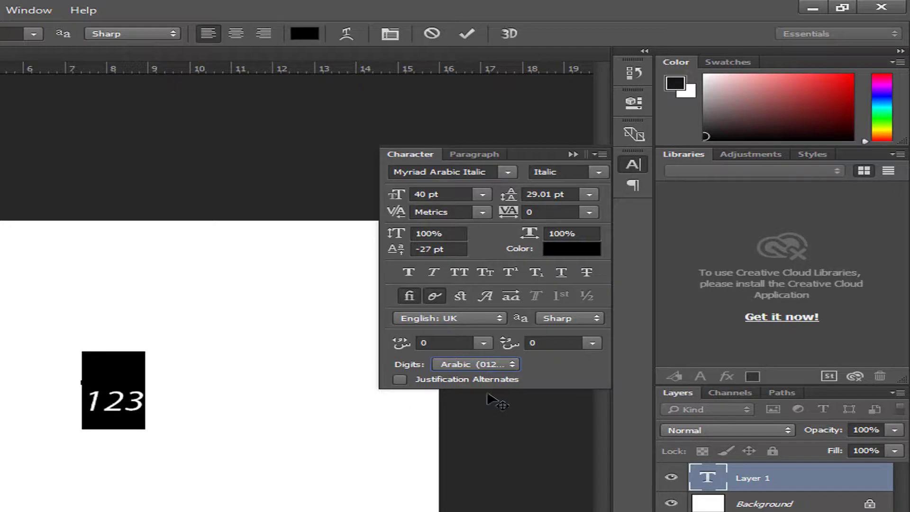
Step: Show the paragraph settings and shift the 123 text slightly up and to the left on the canvas
{"action": "left_click", "coordinate": [465, 154]}
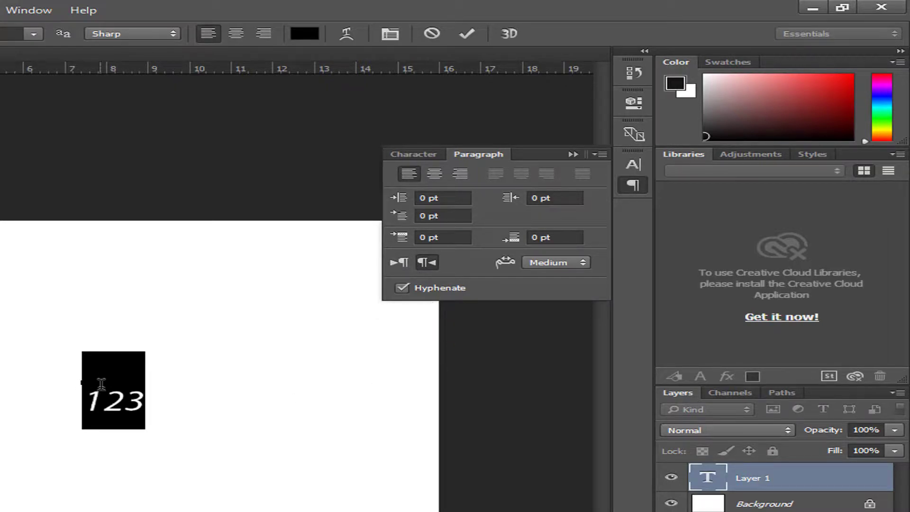
{"action": "left_click", "coordinate": [118, 402]}
{"action": "left_click_drag", "start_coordinate": [152, 467], "coordinate": [128, 450]}
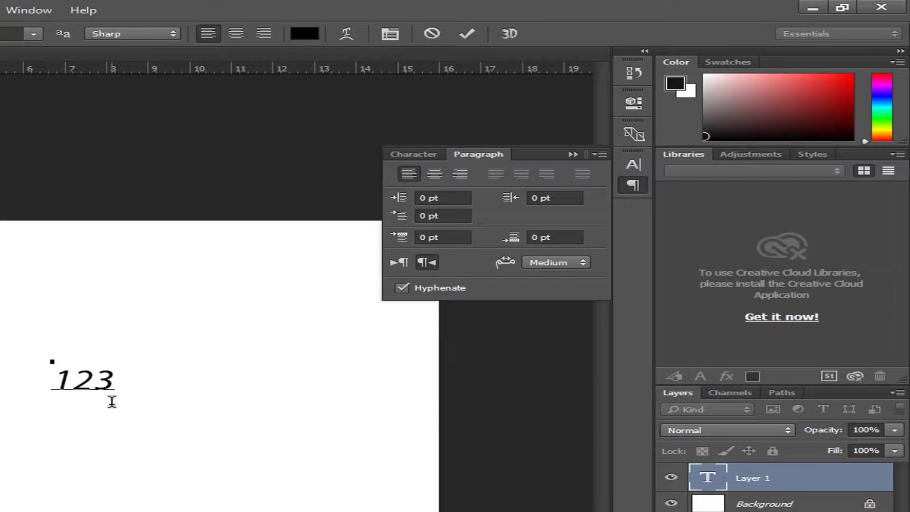
Step: Review the character and paragraph settings, including the additional character options with the Middle Eastern Features entry
{"action": "left_click", "coordinate": [418, 158]}
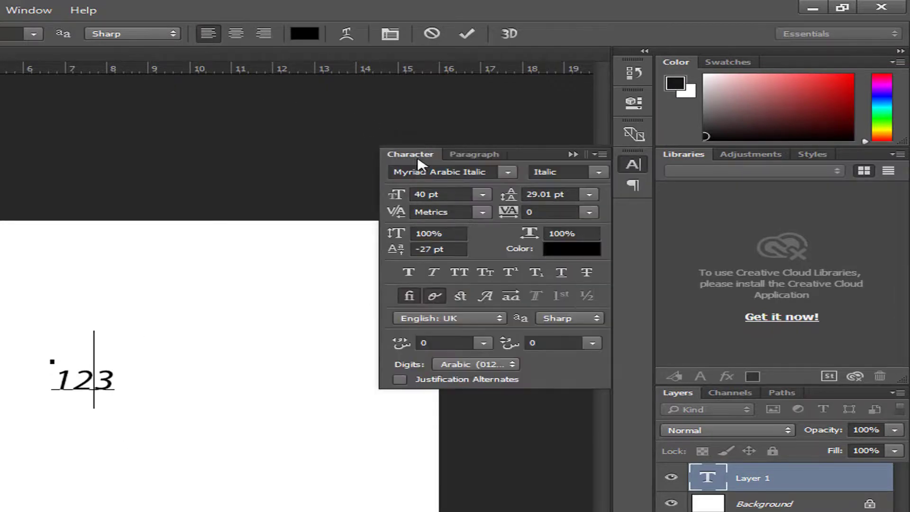
{"action": "left_click", "coordinate": [472, 157]}
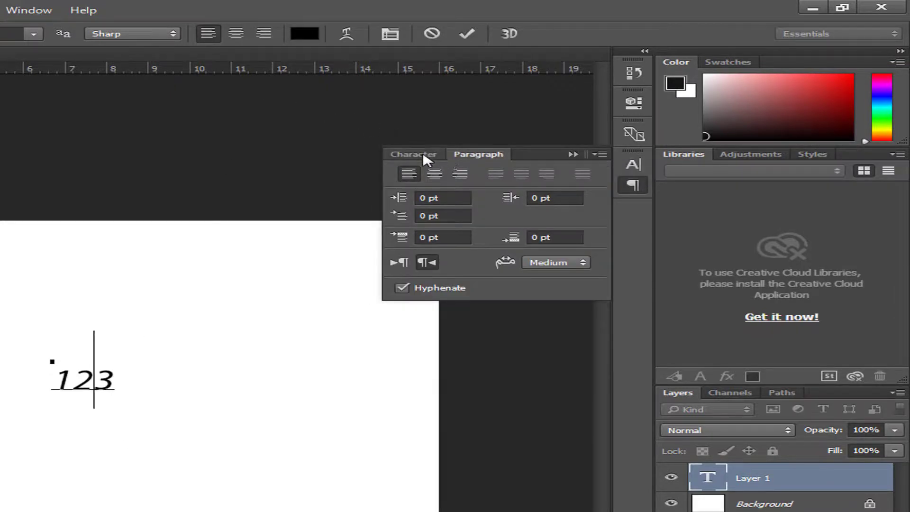
{"action": "left_click", "coordinate": [426, 159]}
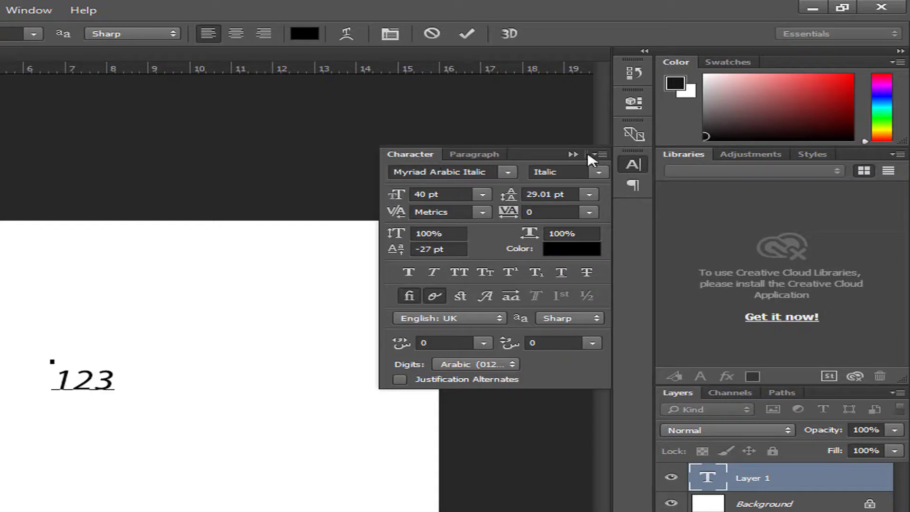
{"action": "left_click", "coordinate": [601, 157]}
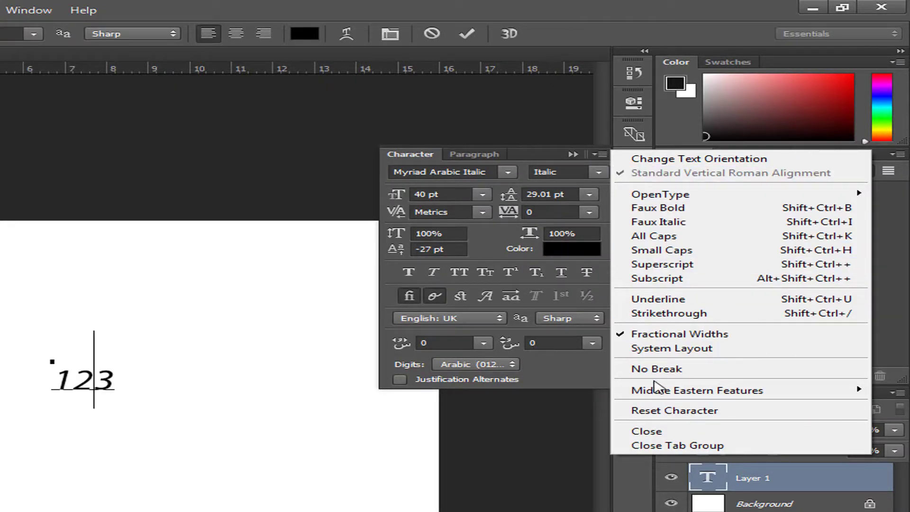
{"action": "mouse_move", "coordinate": [666, 397]}
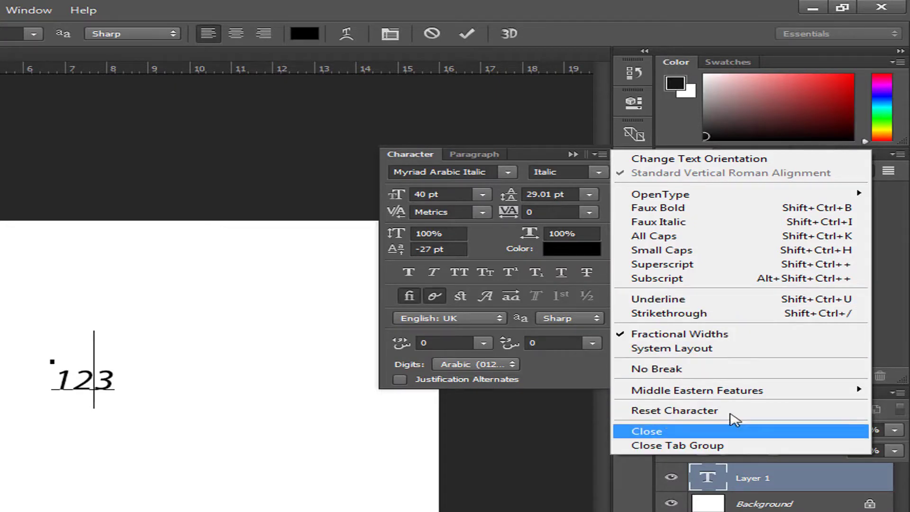
{"action": "left_click", "coordinate": [479, 157]}
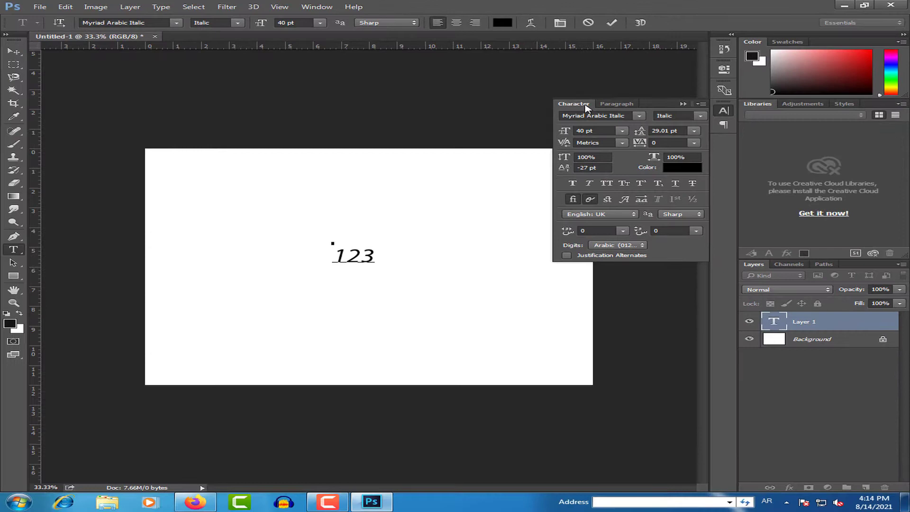
Step: Finish editing the 123 text and delete its layer from the document
{"action": "left_click", "coordinate": [724, 110]}
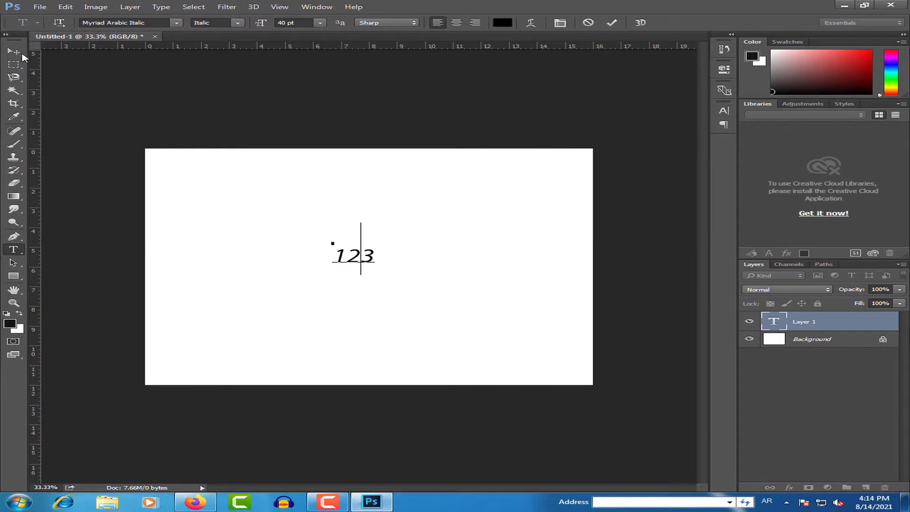
{"action": "left_click", "coordinate": [13, 51]}
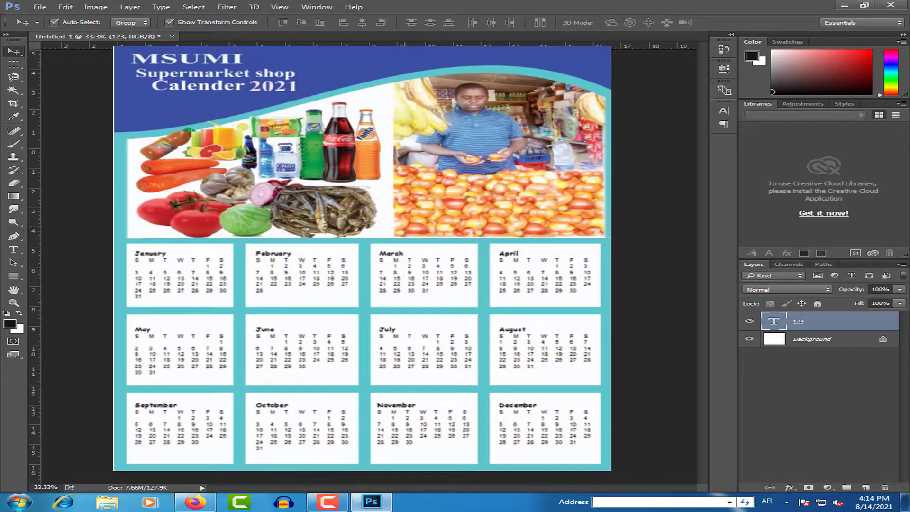
{"action": "key", "text": "Delete"}
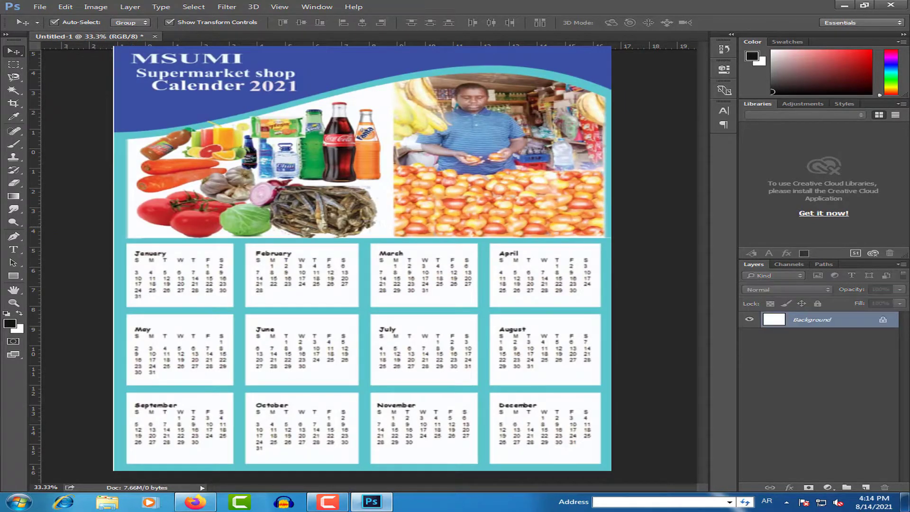